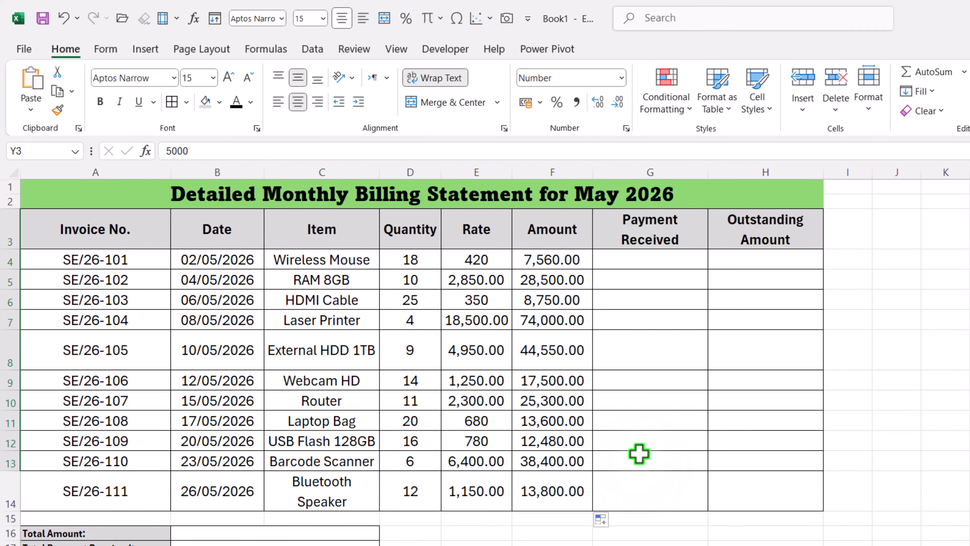
Fill Payment Received cells G4:G14 with 5000, 20000, 8750, 50000, 30000, 10000, 15000, 13600, 7000, 25000 and 10000
click(627, 254)
text(5,000.00 20,000.00 8,750.00 50,000.00 30,000.00 10,000.00 15,000.00 13,600.00 7,000.00 25,000.00 10,000.00)
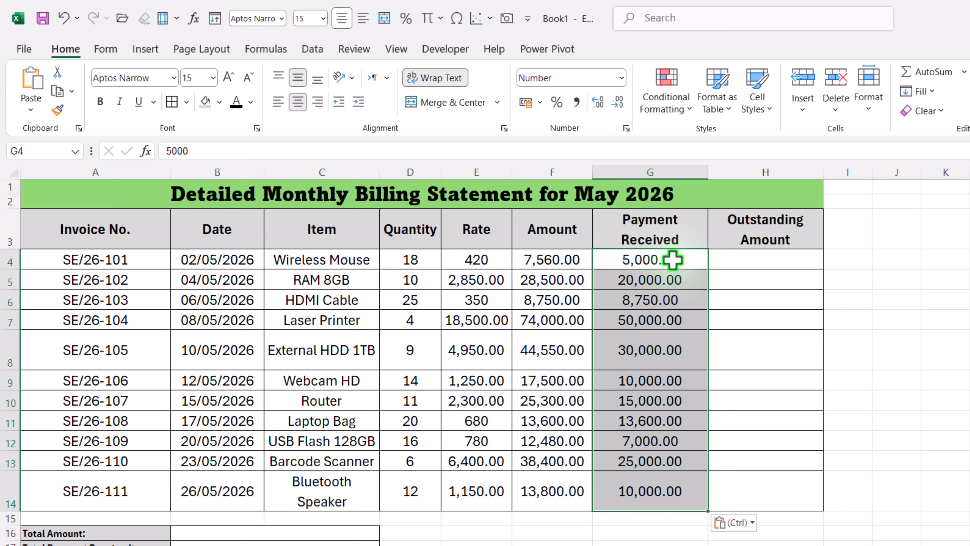
click(671, 299)
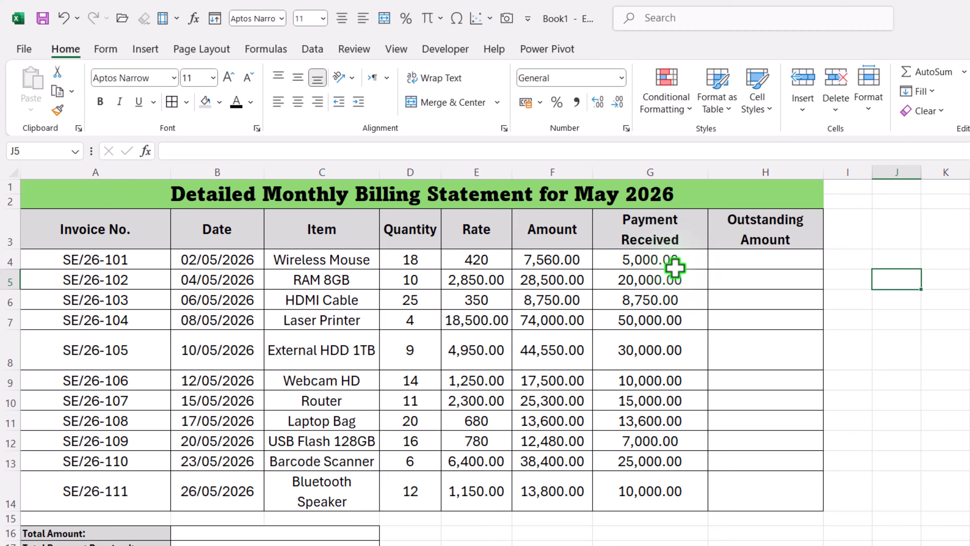
Start an IF formula in Outstanding Amount cell H4 with the logical test F4=G4
click(740, 262)
text(=if)
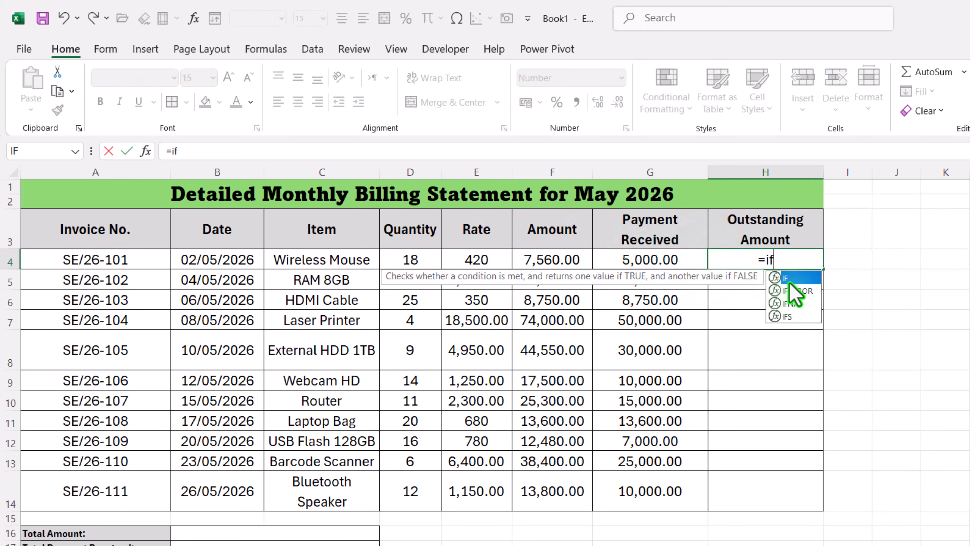
double_click(788, 275)
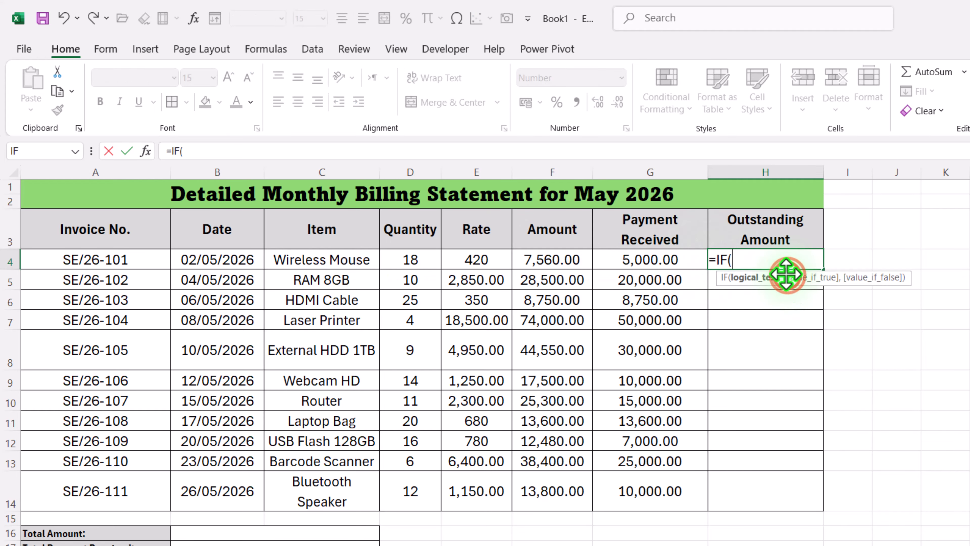
click(552, 258)
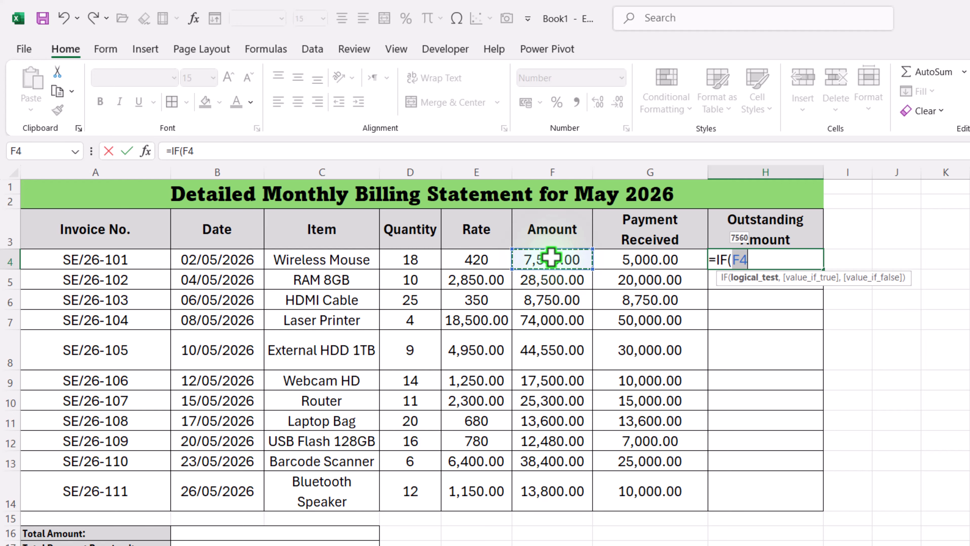
click(623, 255)
text(,)
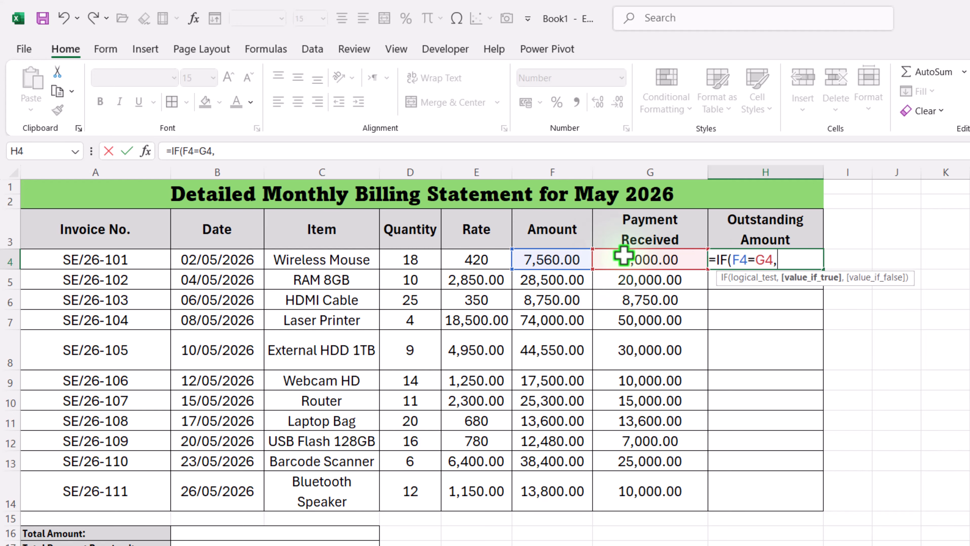
Complete the H4 formula so it returns "No Outstanding" if true and F4-G4 if false, and commit it
text(")
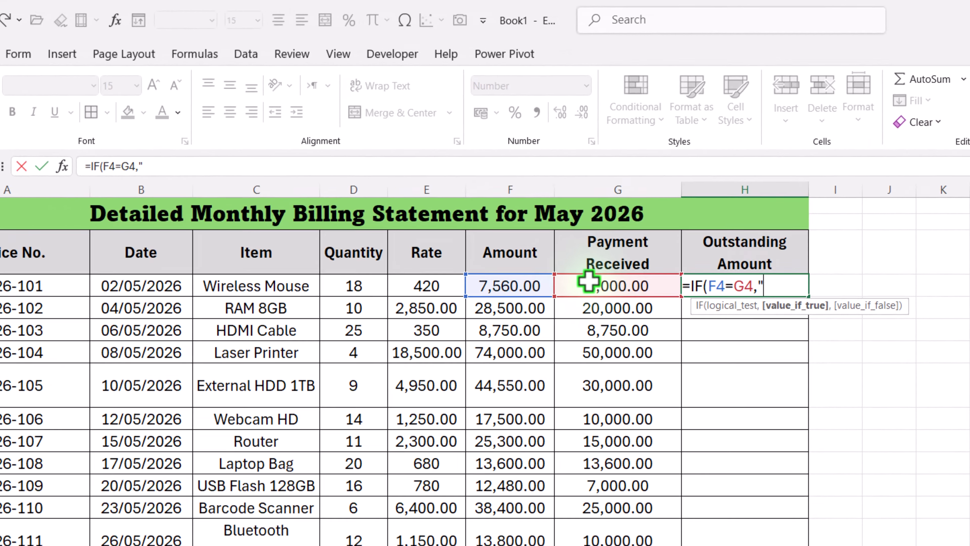
text(No)
text( Ou)
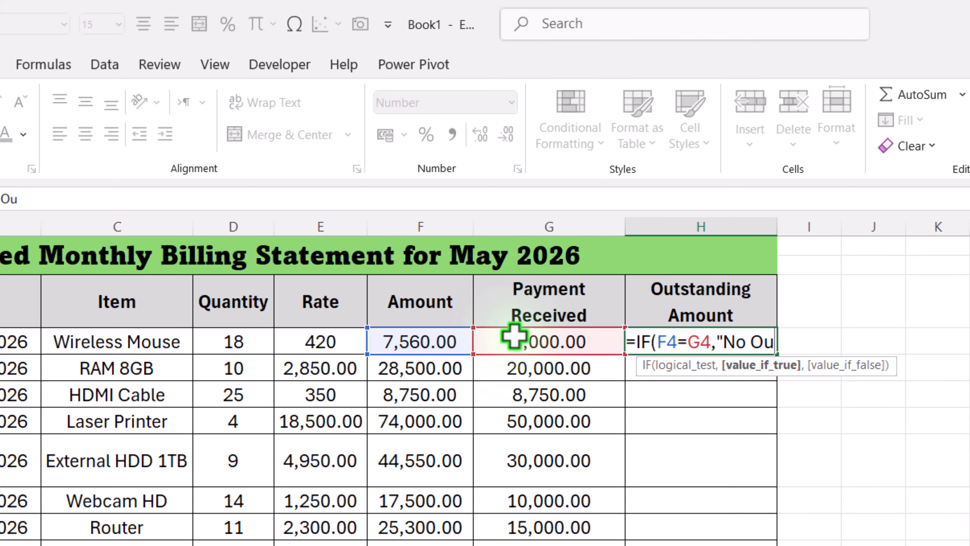
text(tstanding")
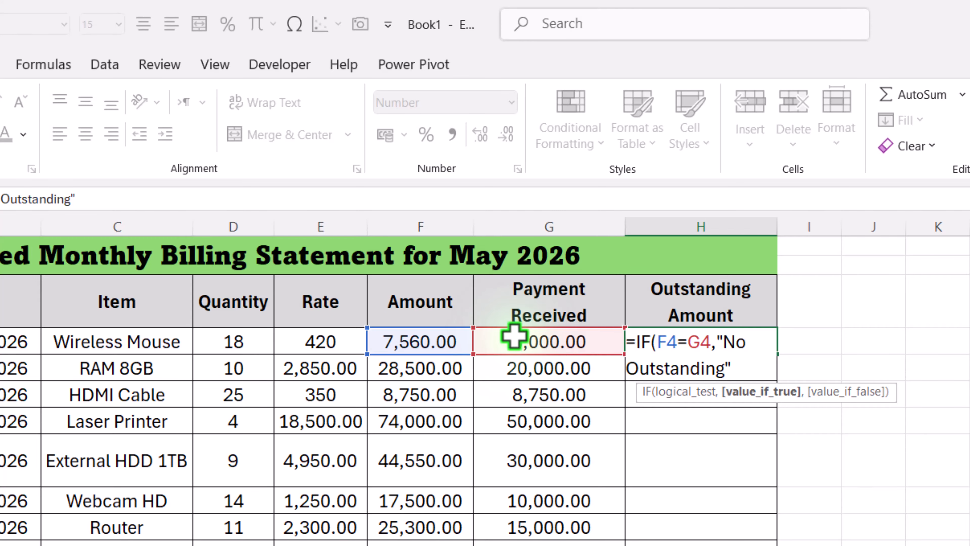
text(,)
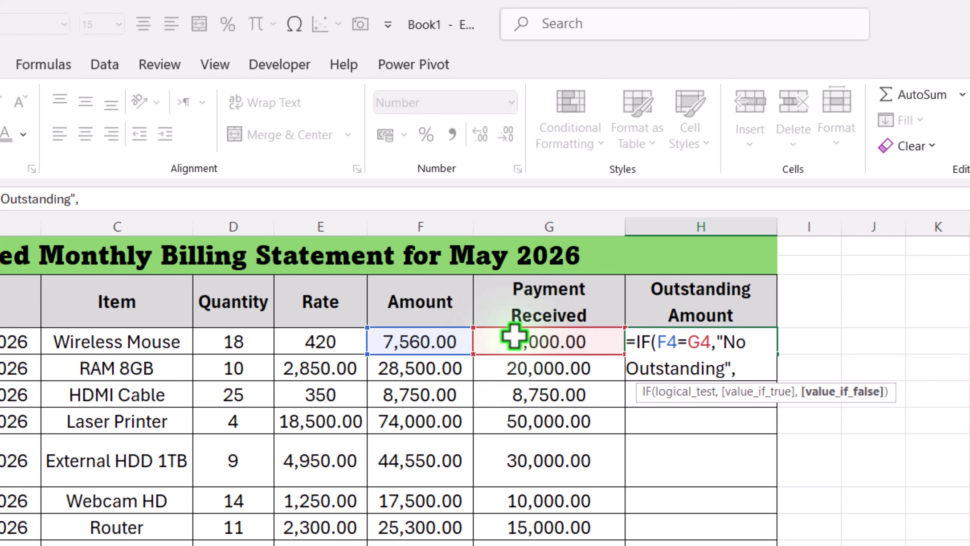
click(421, 343)
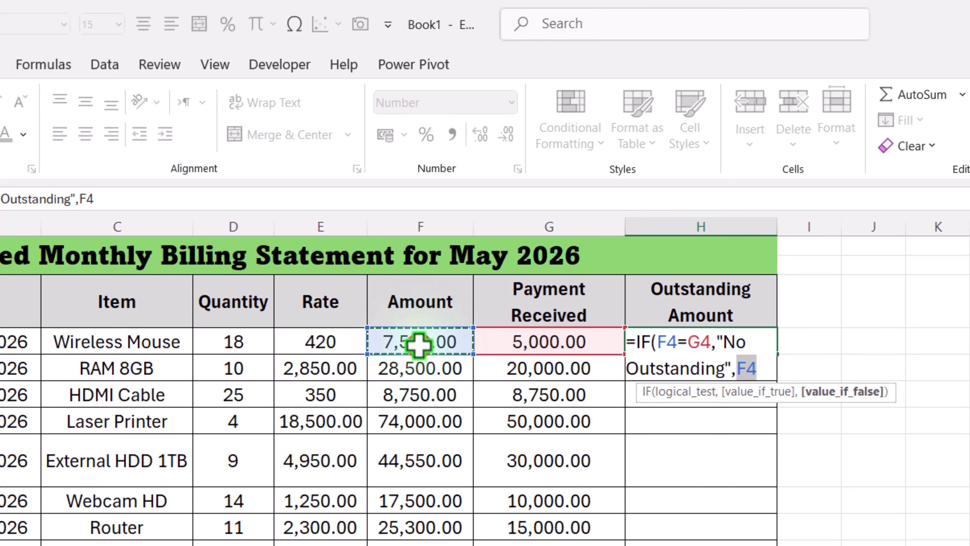
text(-)
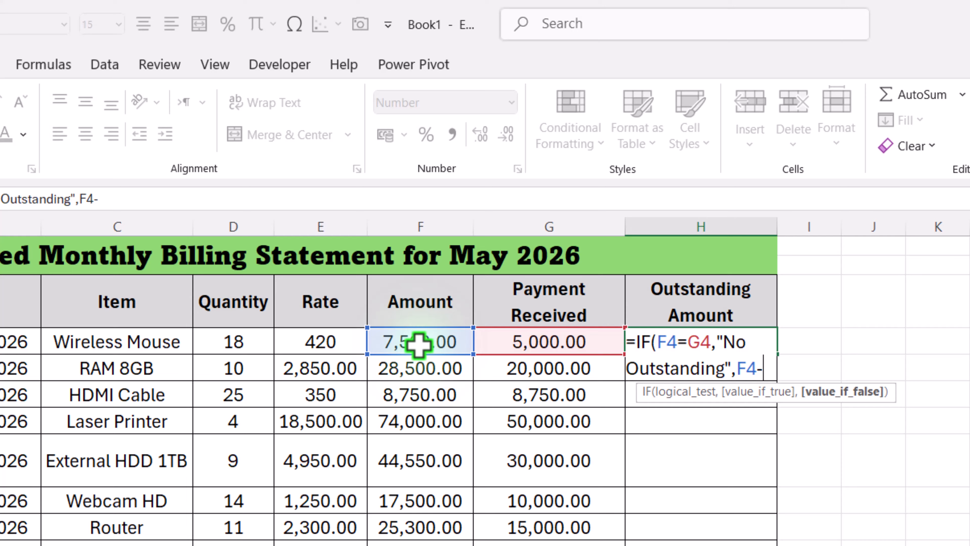
click(523, 344)
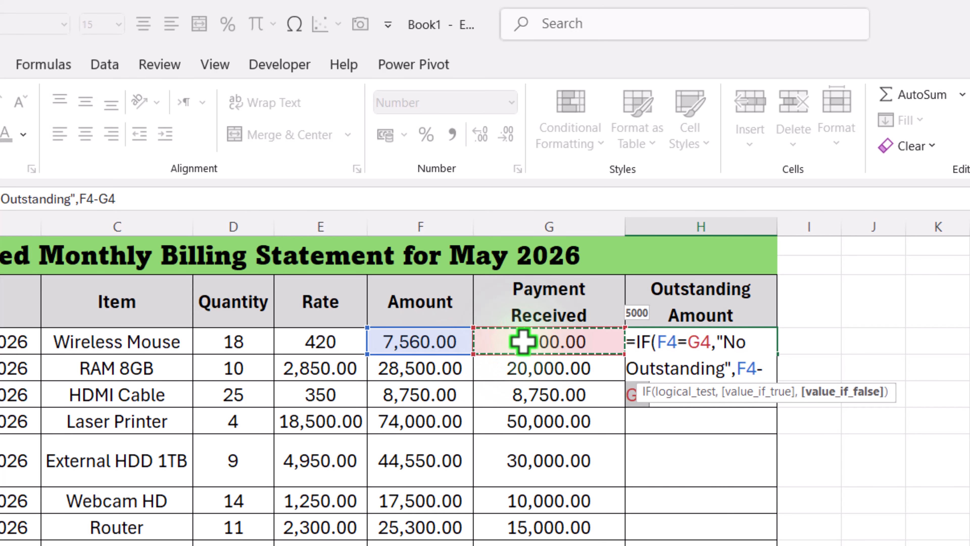
text())
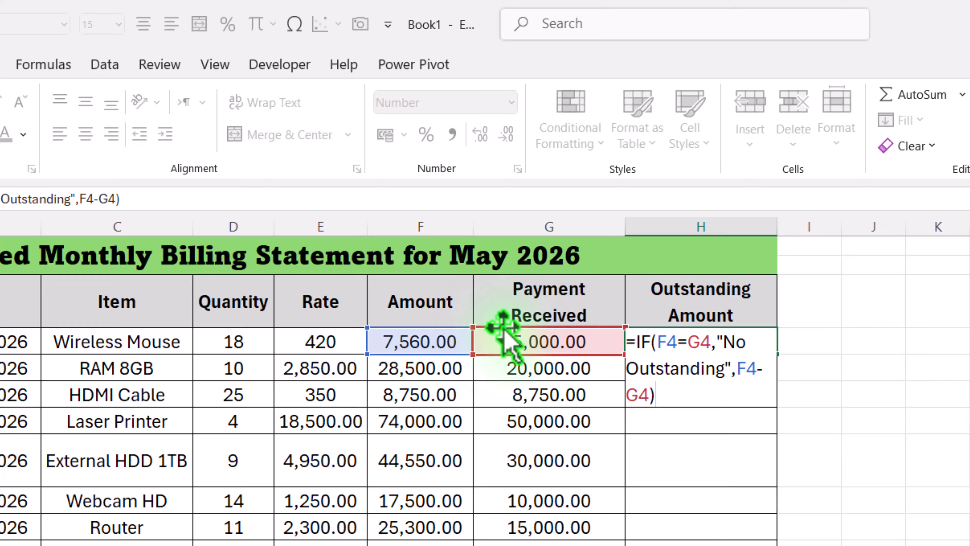
key(Return)
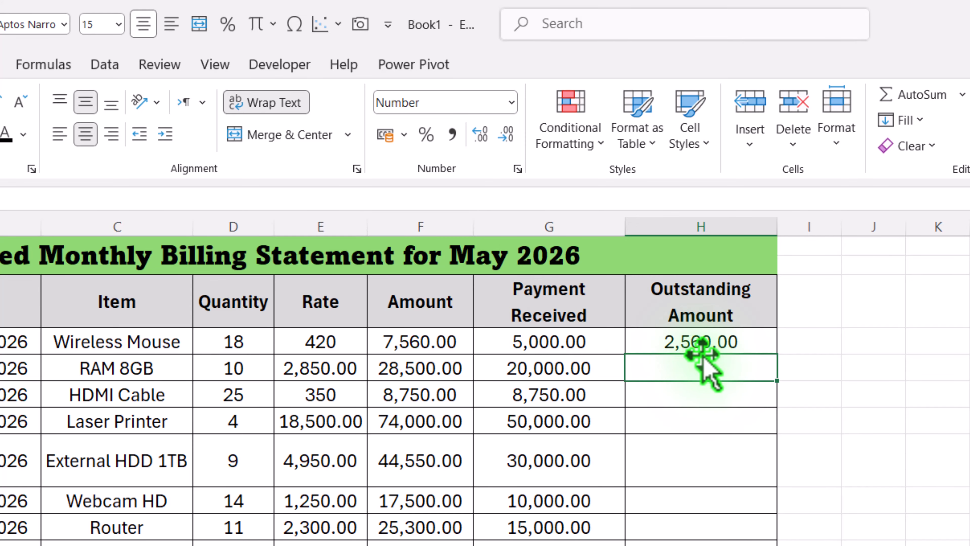
Copy the H4 formula down the Outstanding Amount column through H14
click(733, 340)
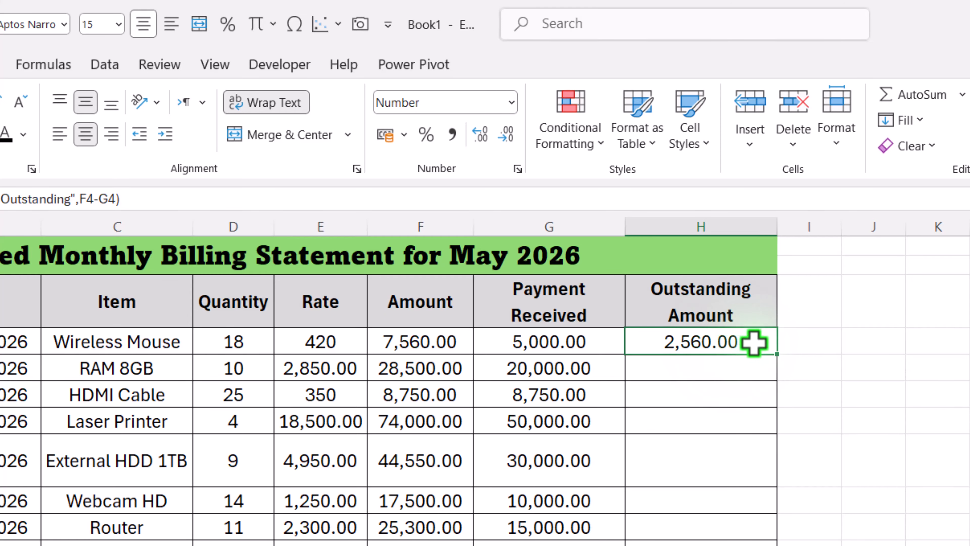
double_click(778, 356)
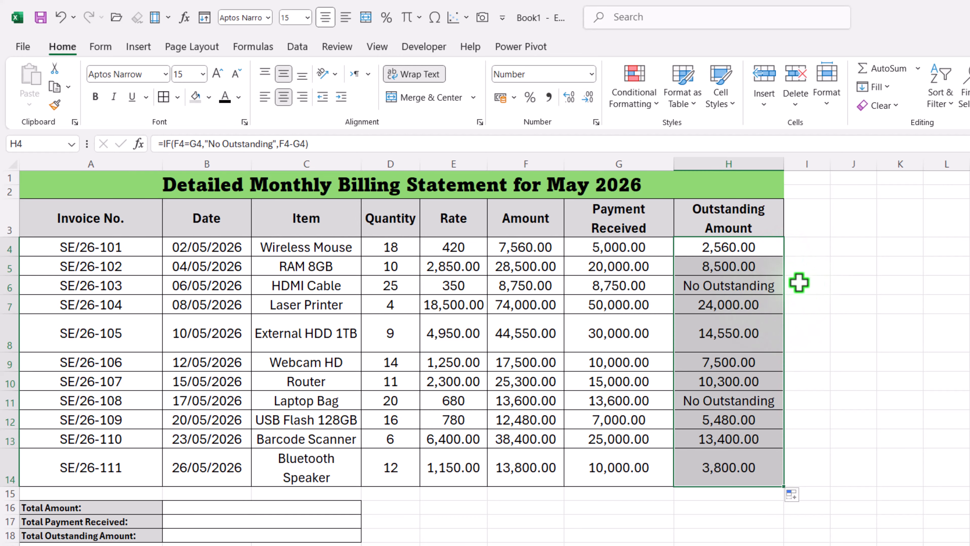
click(750, 248)
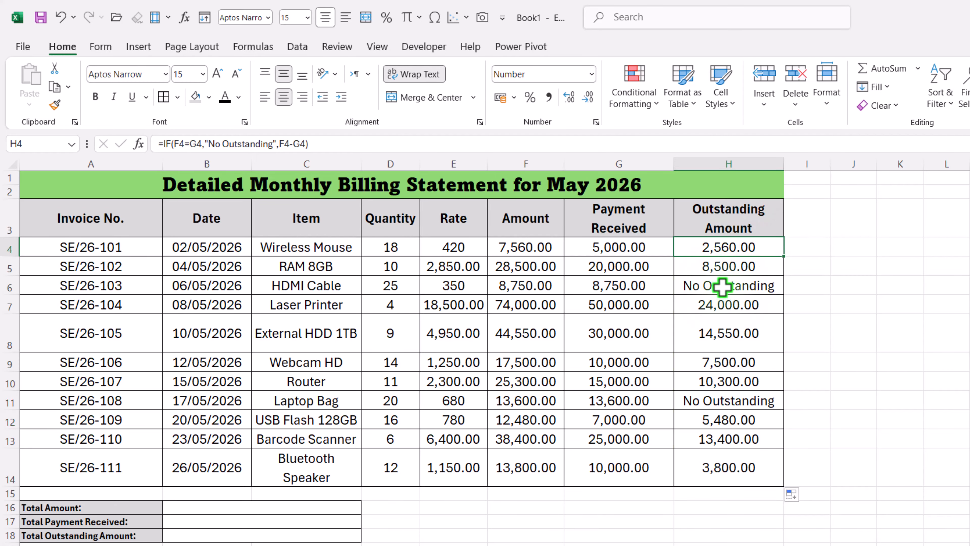
Apply the $ English (United States) accounting format to F4:H14 and widen the Payment Received column
click(534, 246)
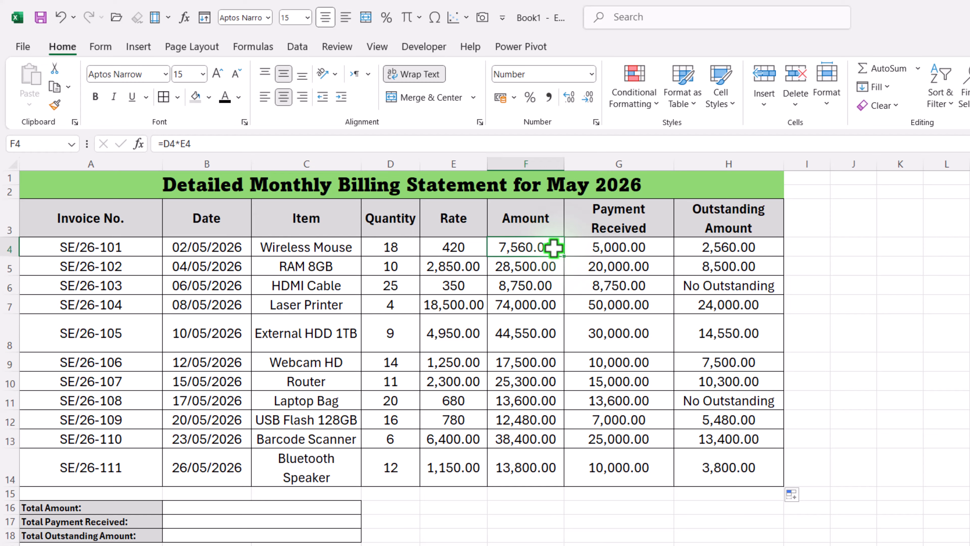
drag(553, 248, 722, 464)
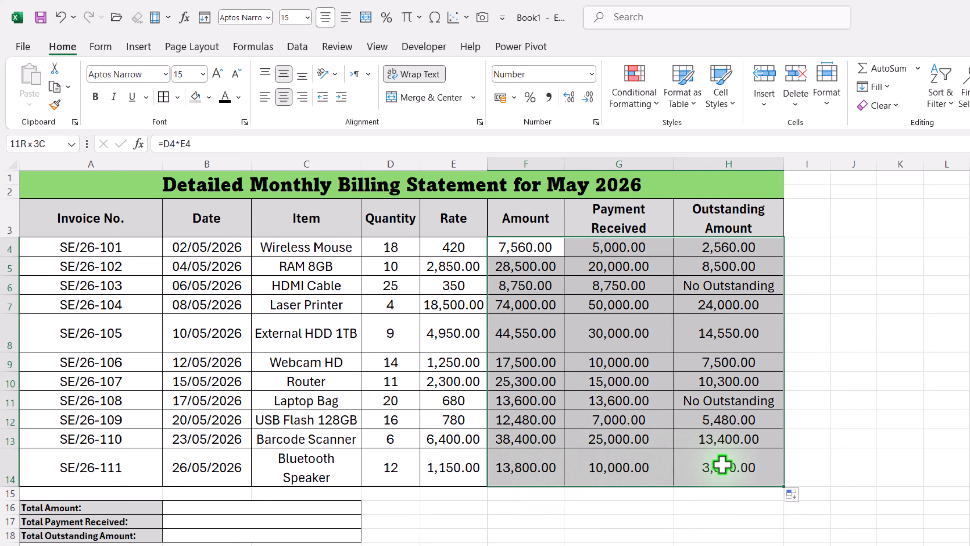
click(514, 98)
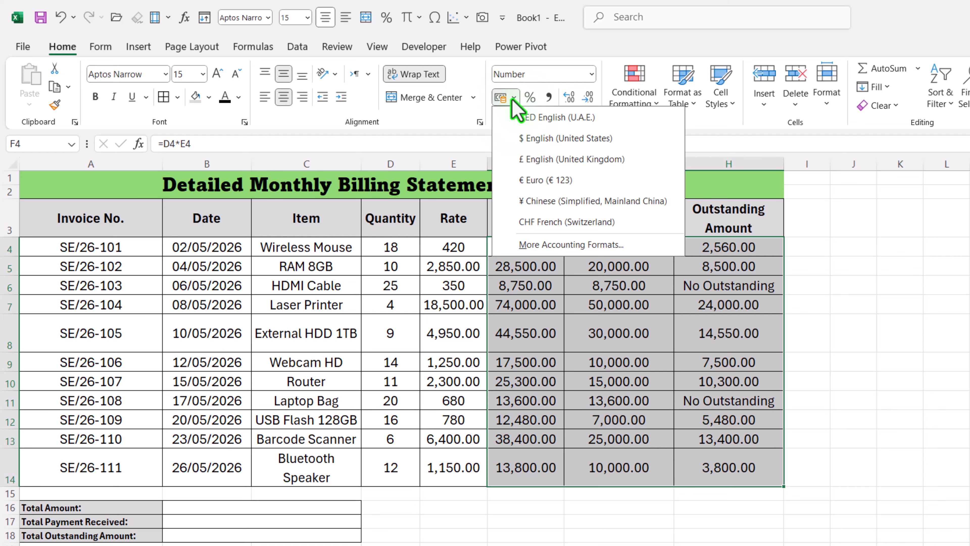
click(543, 137)
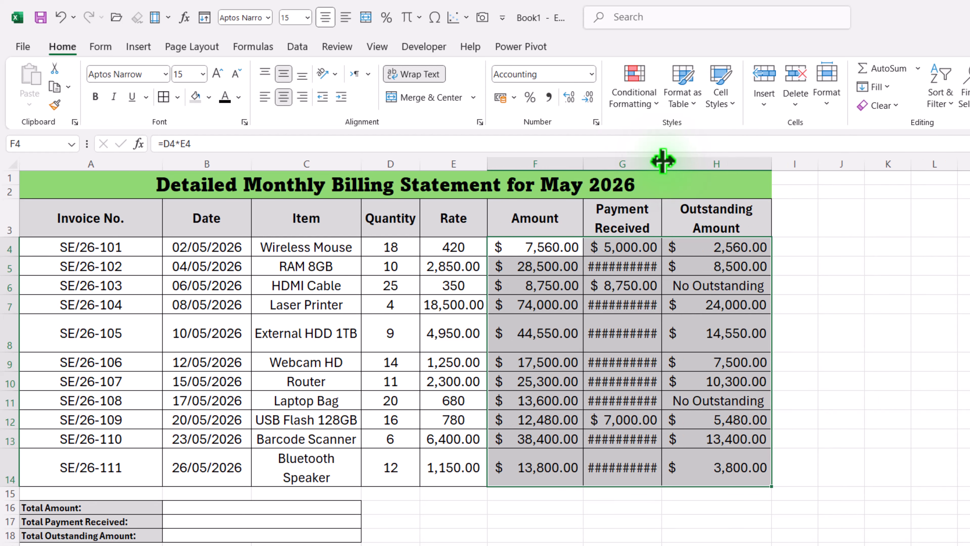
drag(663, 161, 675, 157)
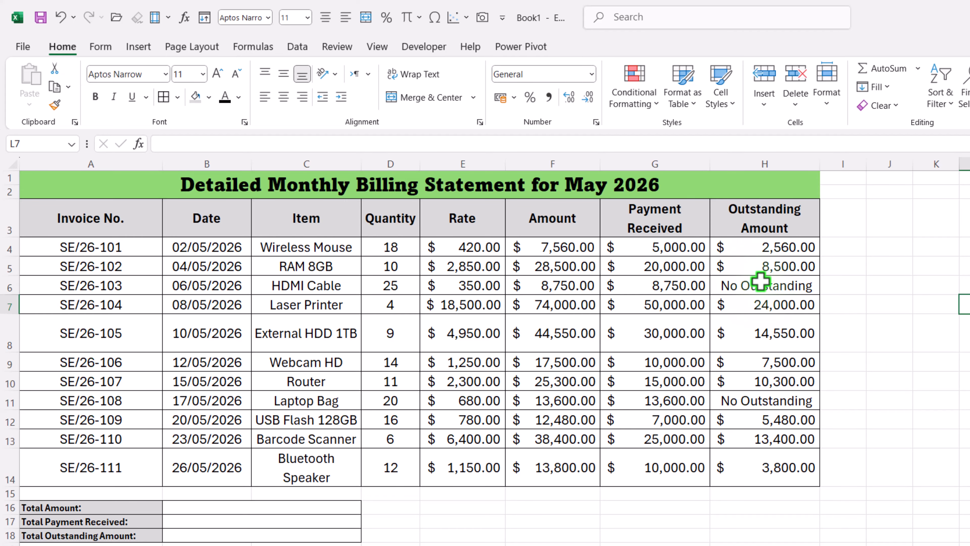
Create a conditional formatting rule for H4:H14 that formats only cells with specific text containing "No Outstanding"
drag(752, 248, 762, 466)
click(654, 103)
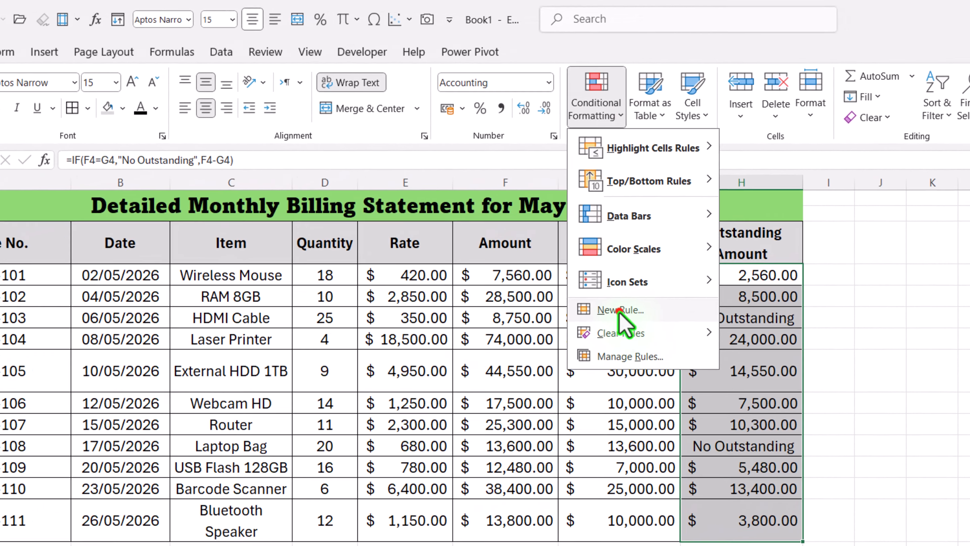
click(656, 278)
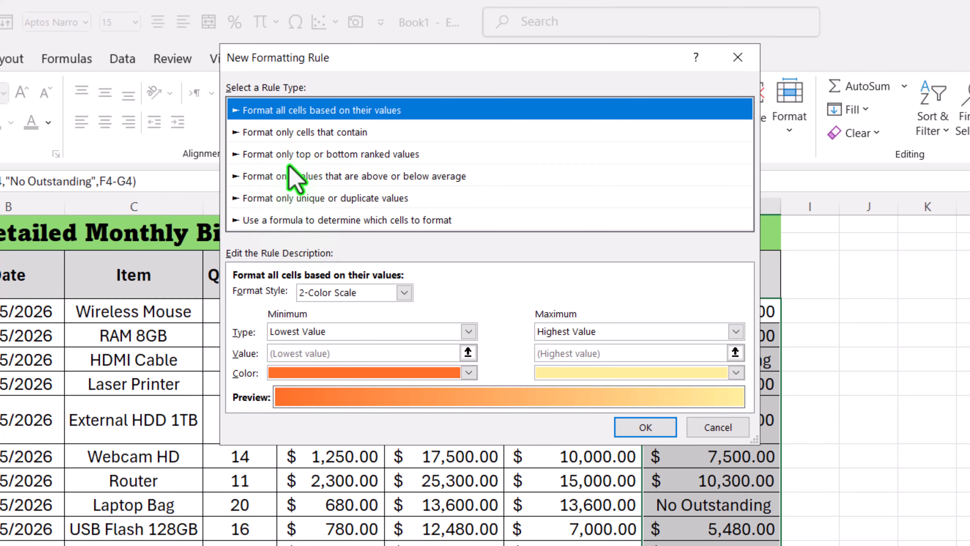
click(294, 132)
click(320, 295)
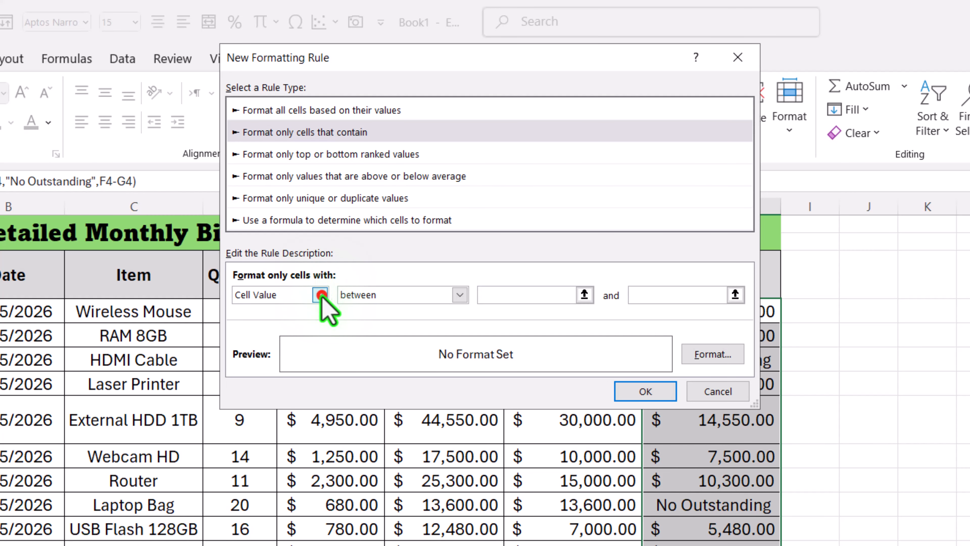
click(276, 331)
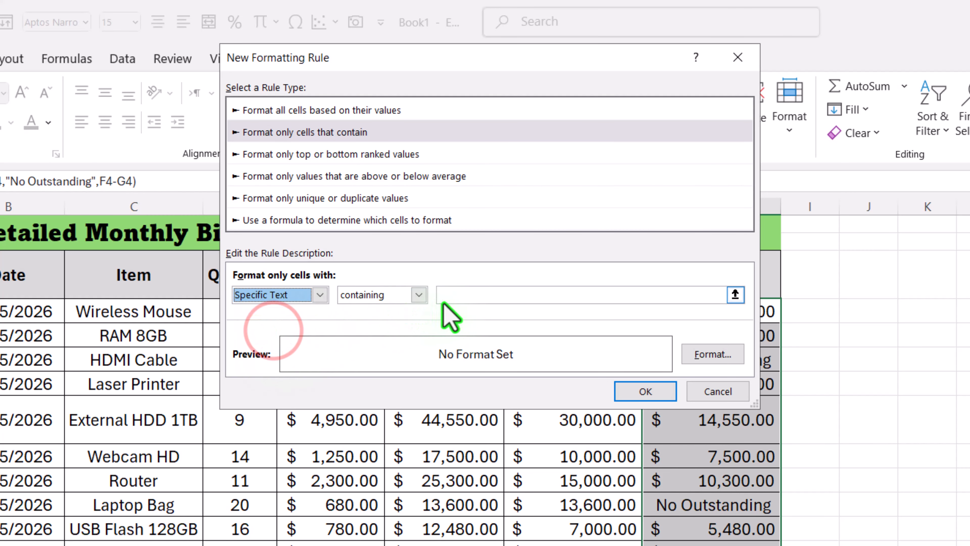
click(462, 298)
text(N)
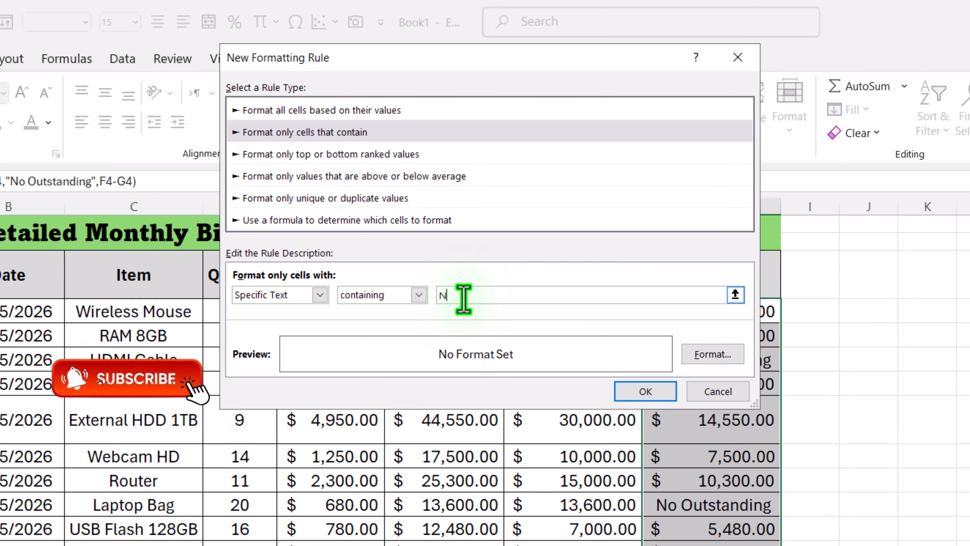
text(o Outs)
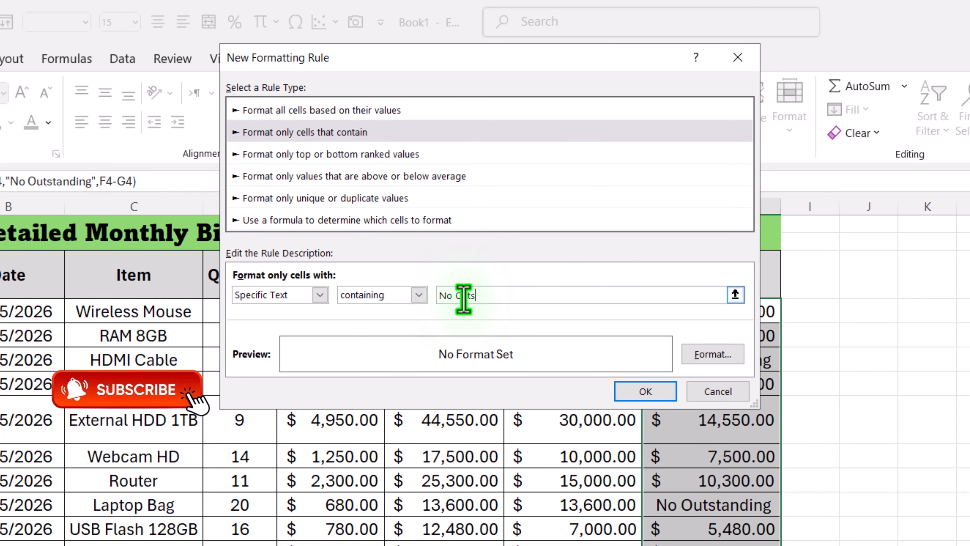
text(tanding)
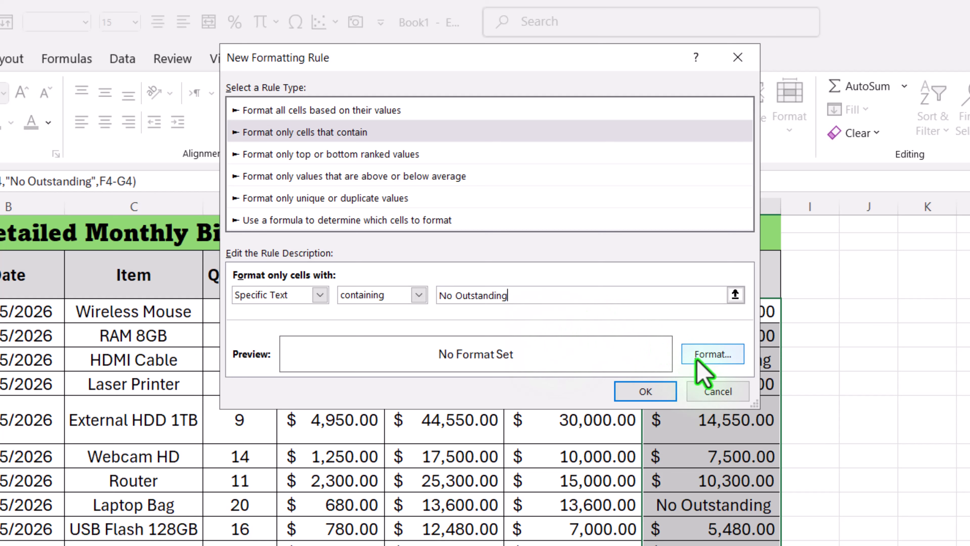
Give the rule a light green fill from the standard colors and apply it to the Outstanding Amount cells
click(710, 354)
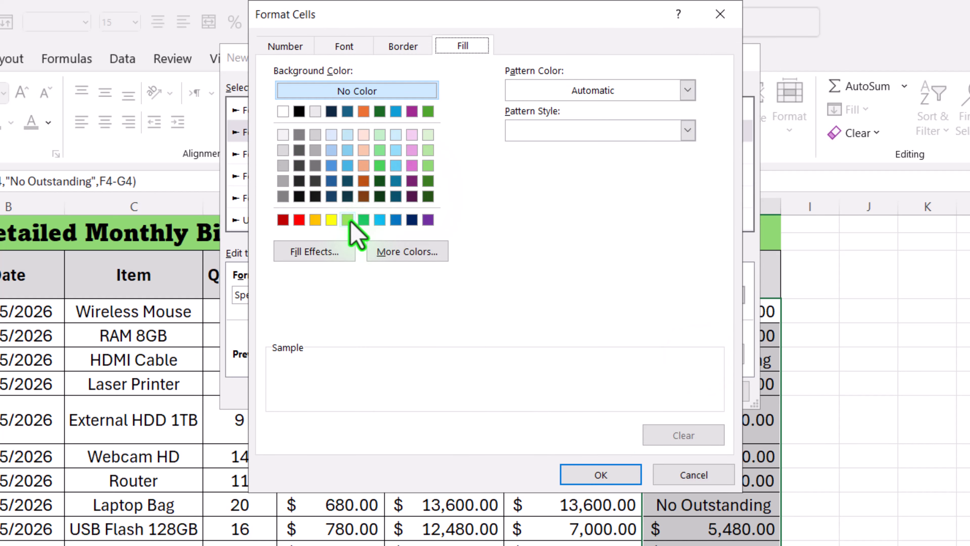
click(347, 220)
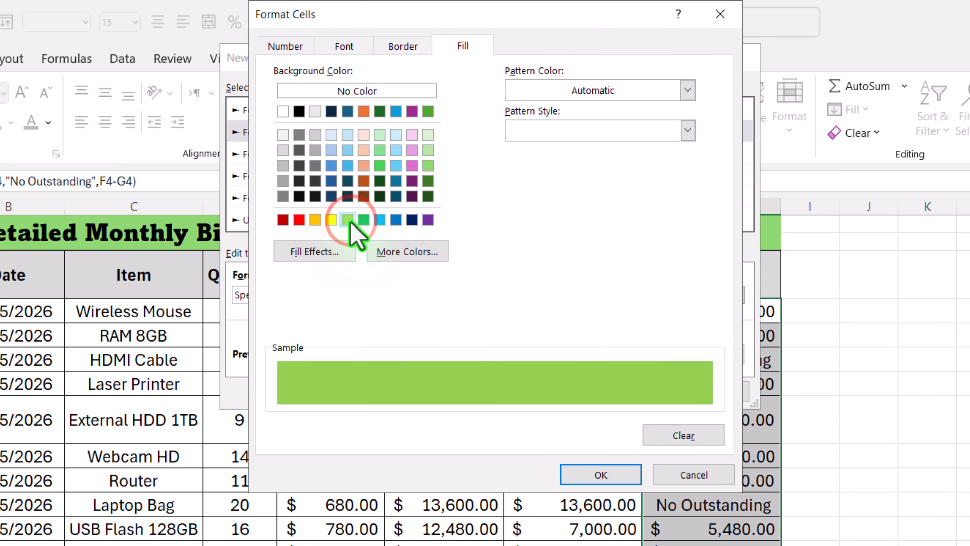
click(572, 476)
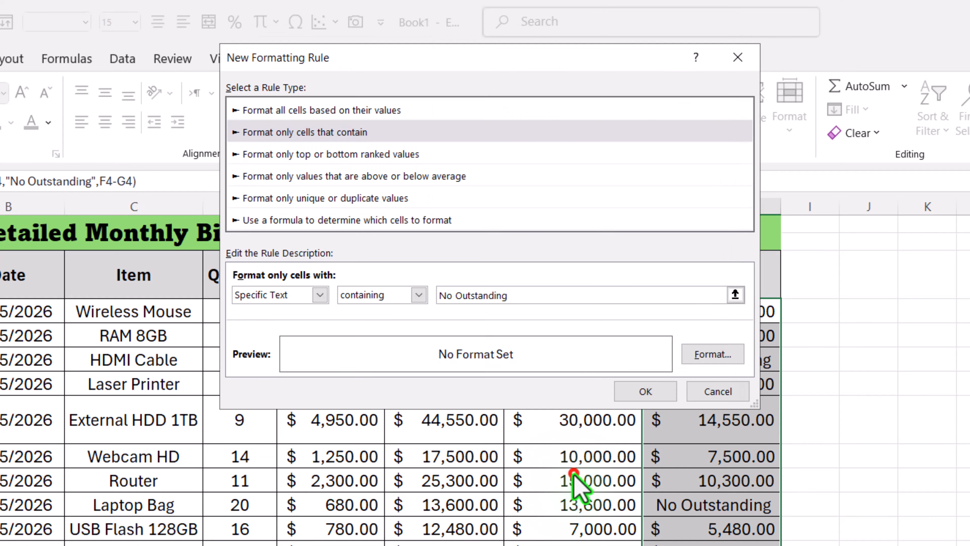
click(647, 392)
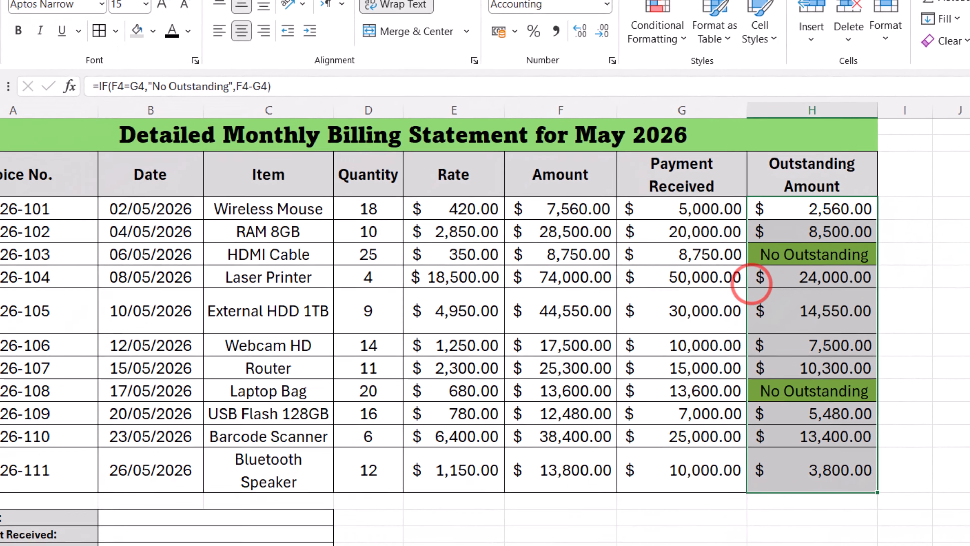
click(928, 360)
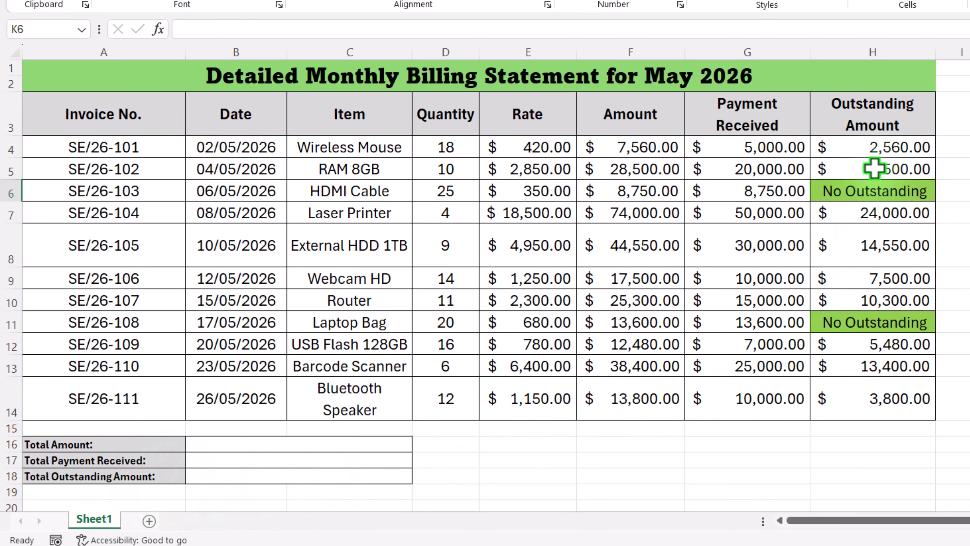
Enter a SUM formula in B16 that totals the Amount column, F4:F14, for Total Amount
click(251, 443)
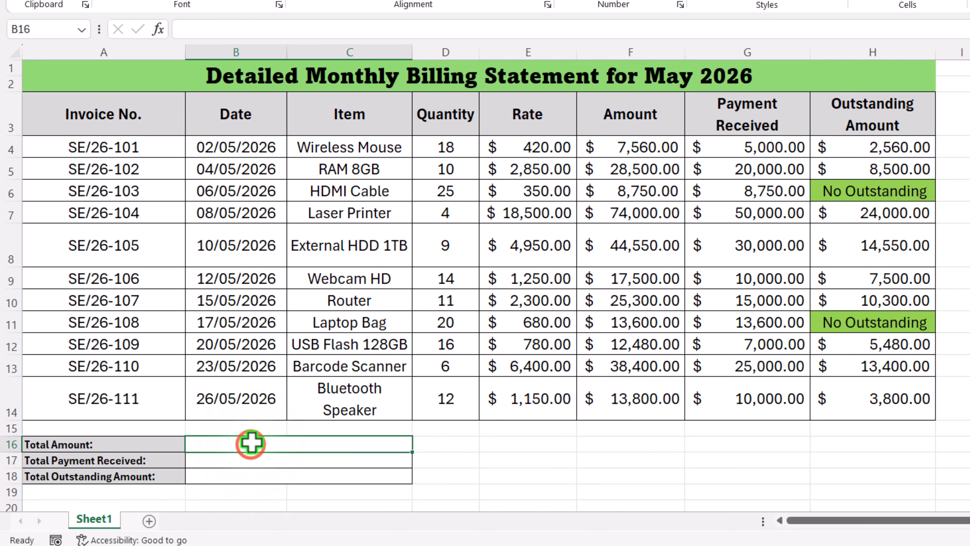
text(=sum)
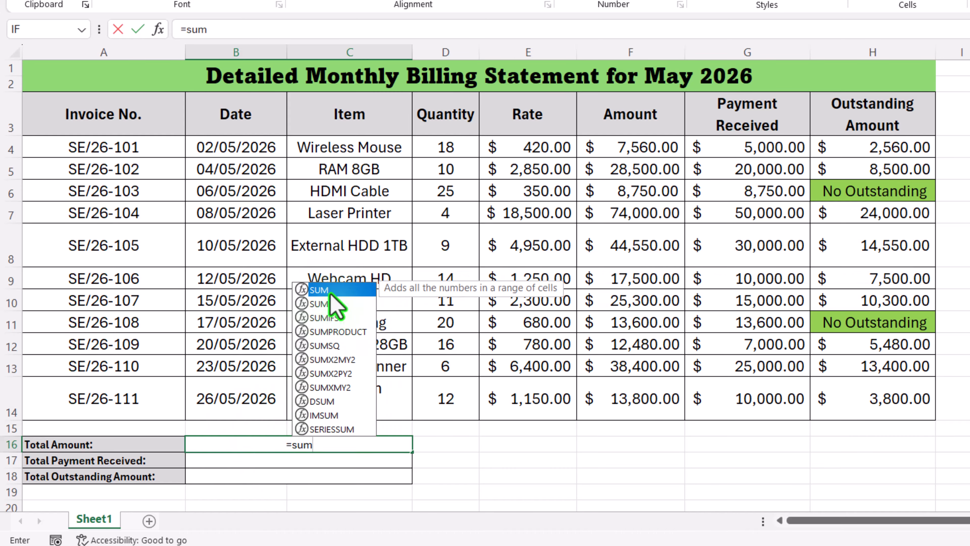
double_click(330, 292)
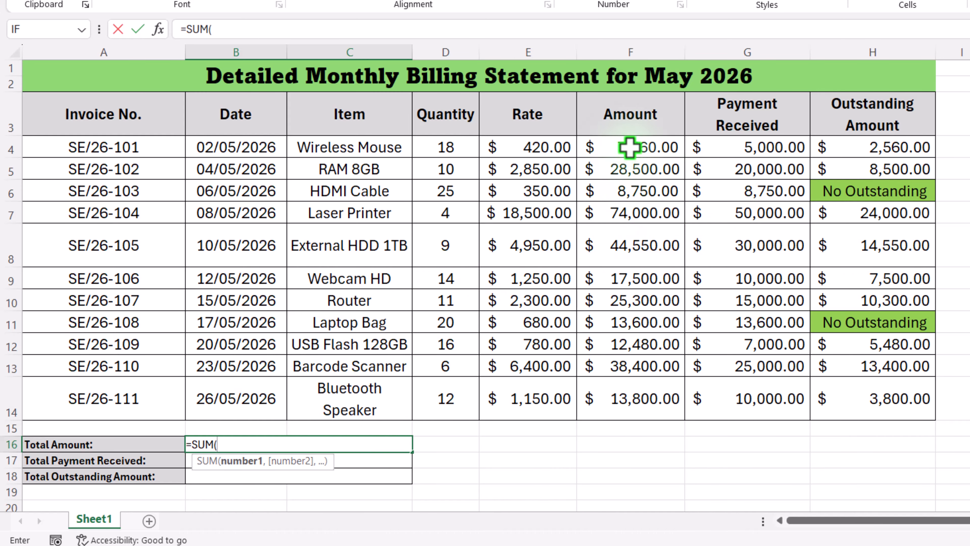
drag(629, 147, 631, 420)
key(Return)
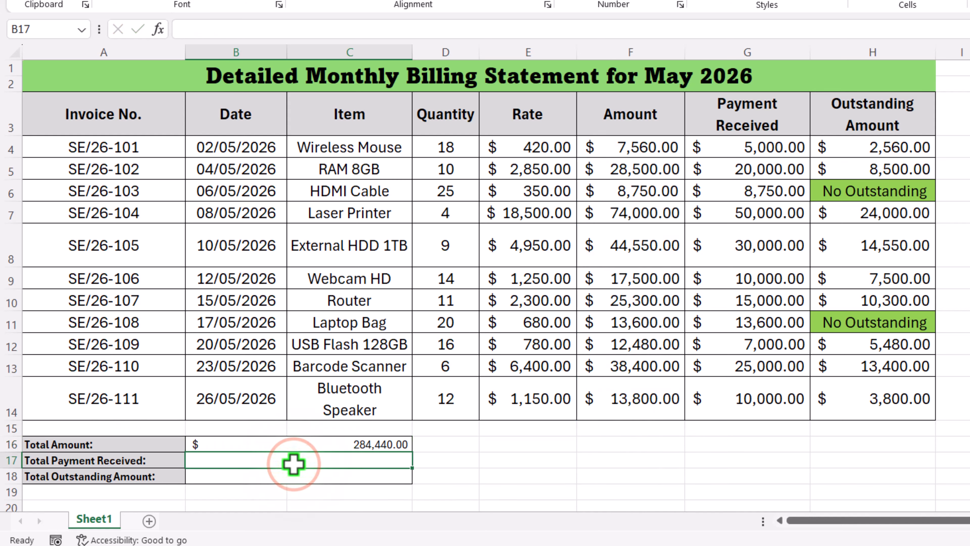
Enter a SUM formula in B17 that adds up the Payment Received column, G4:G14
text(=su)
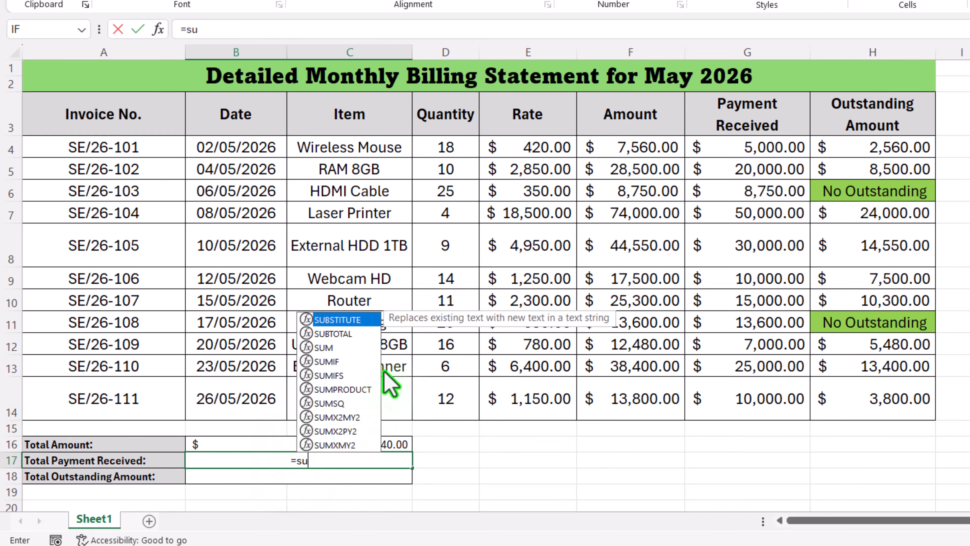
double_click(324, 347)
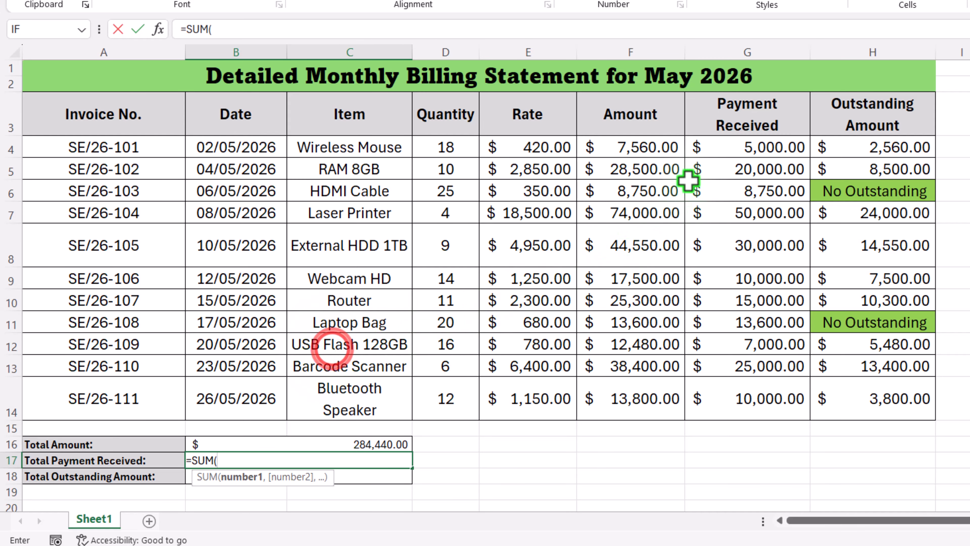
drag(739, 146, 748, 404)
key(Return)
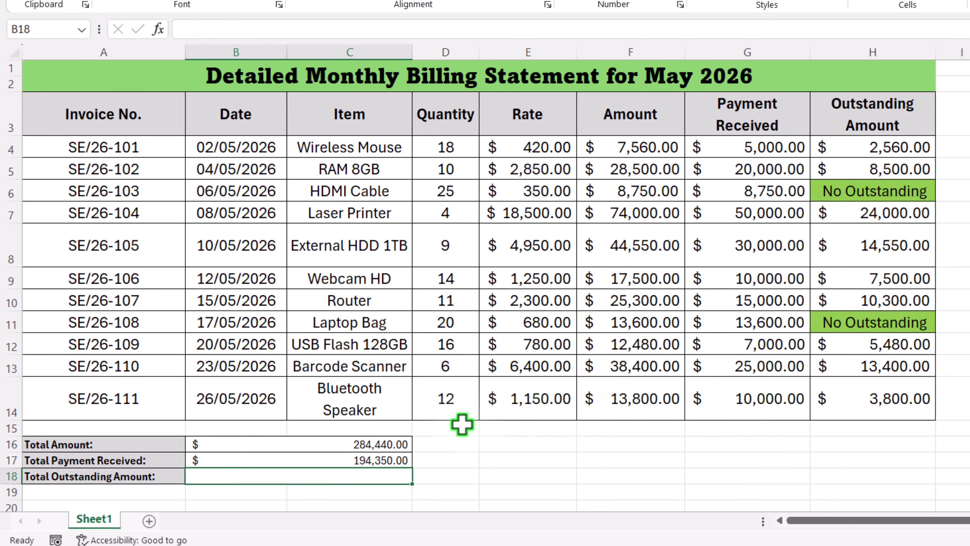
Enter a SUM formula in B18 that adds up the Outstanding Amount column, H4:H14
double_click(318, 476)
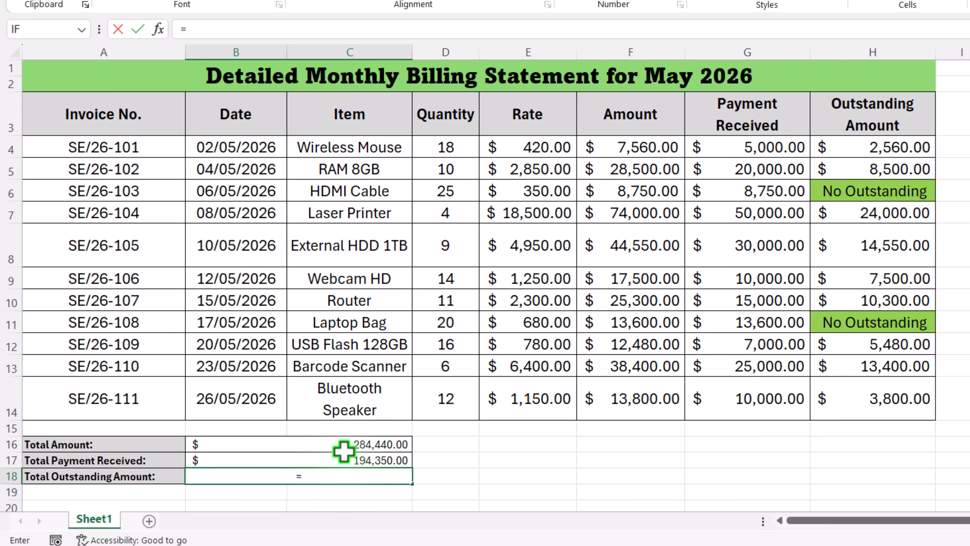
text(=sum)
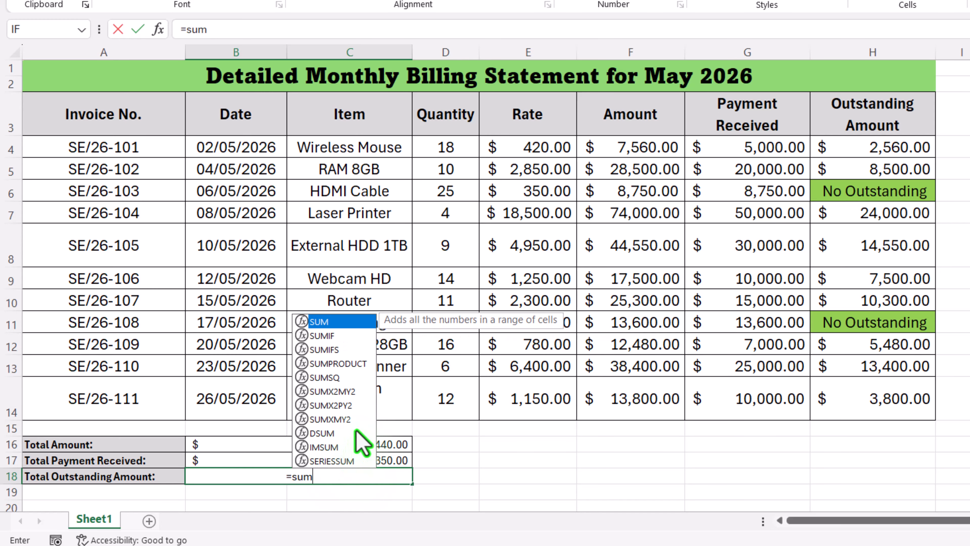
double_click(320, 321)
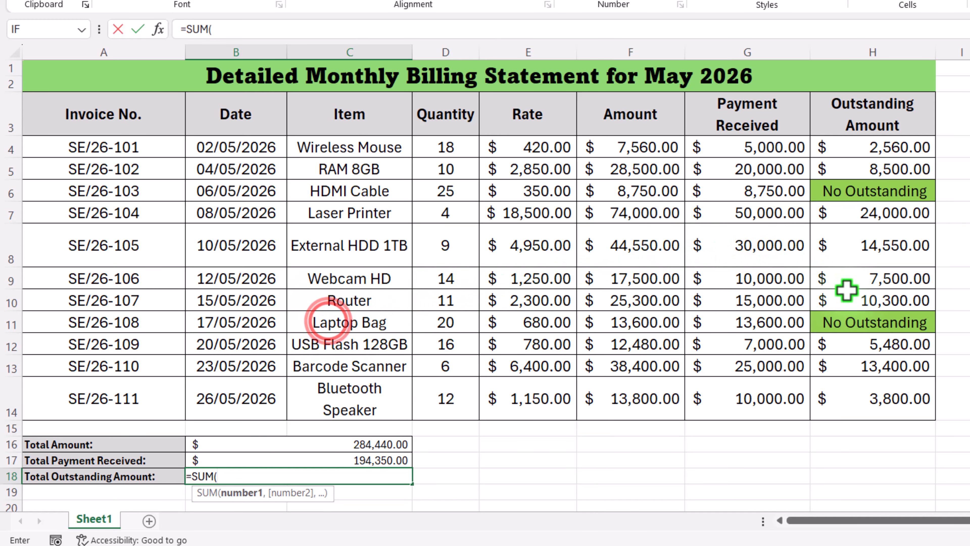
drag(863, 150, 872, 397)
key(Return)
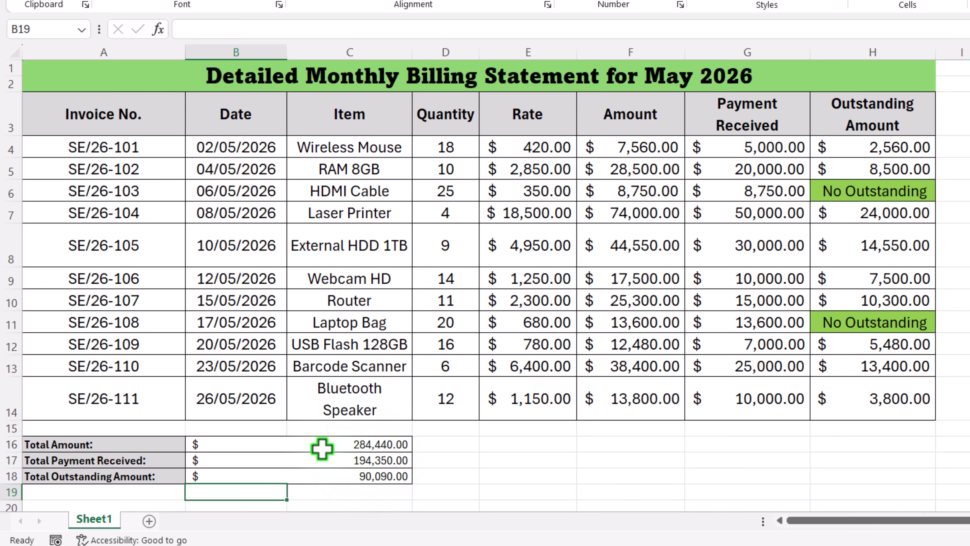
Apply the Currency number format to the three summary totals in B16:B18
drag(320, 449, 321, 476)
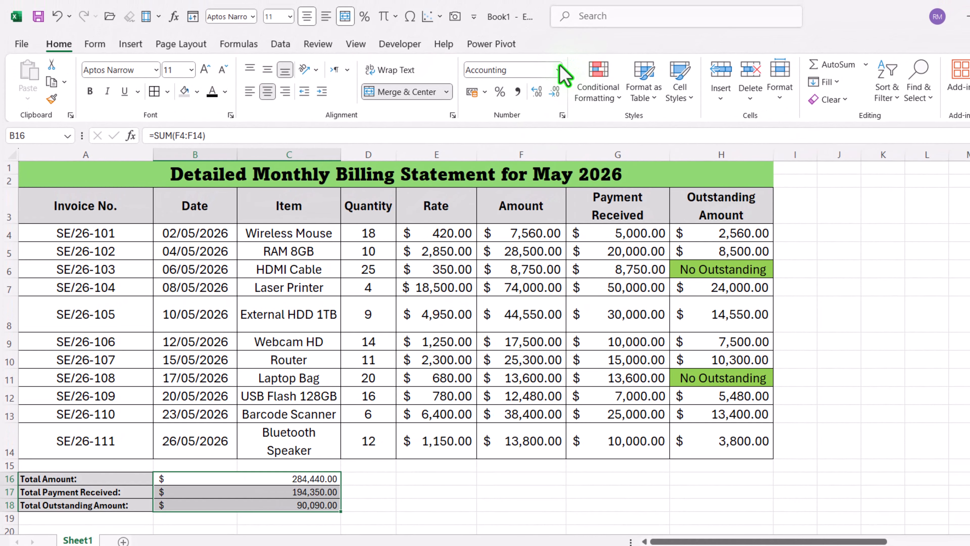
click(645, 0)
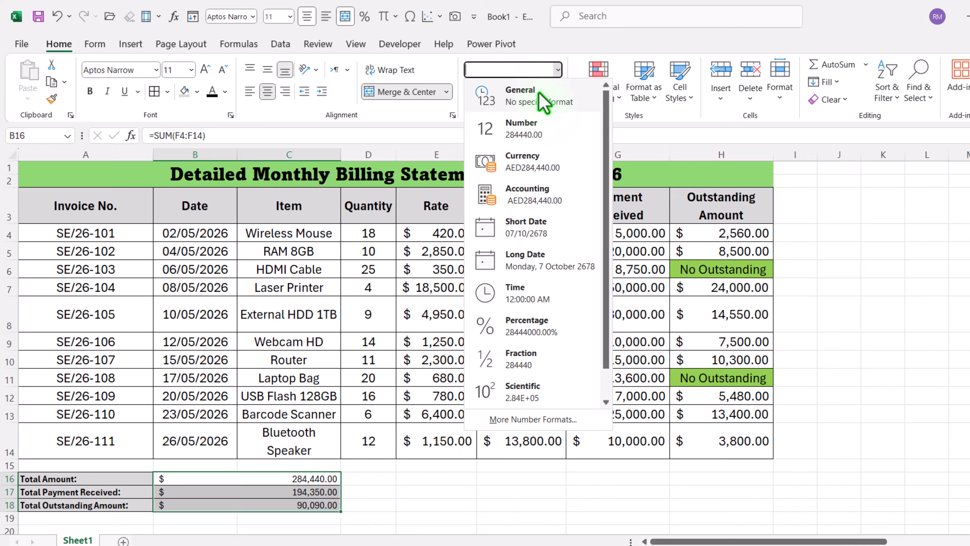
click(520, 161)
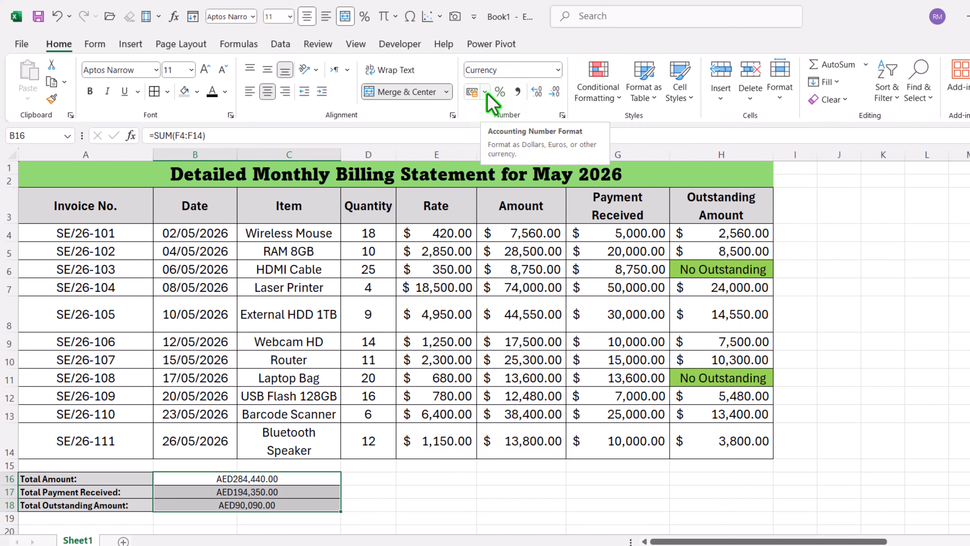
Set the currency symbol of the summary totals to $ English (United States)
right_click(270, 485)
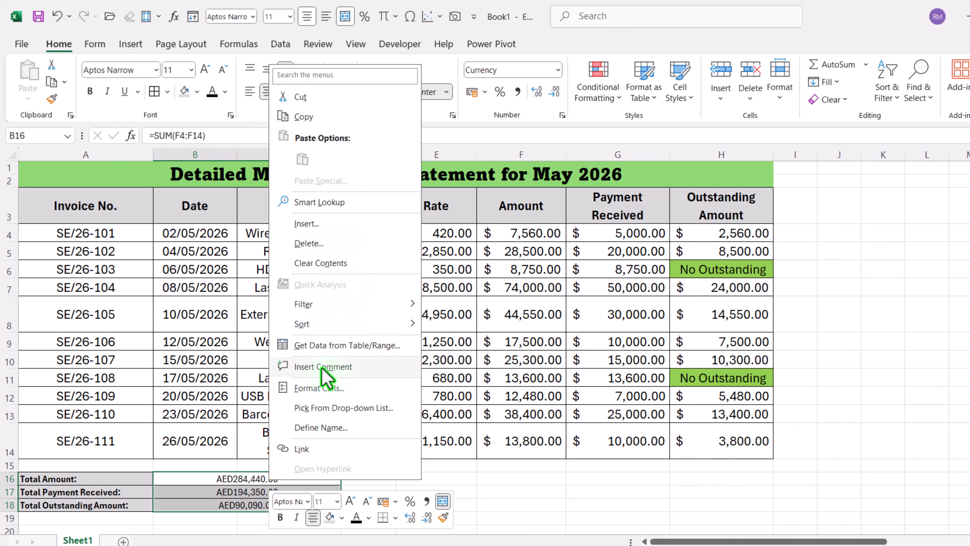
click(319, 387)
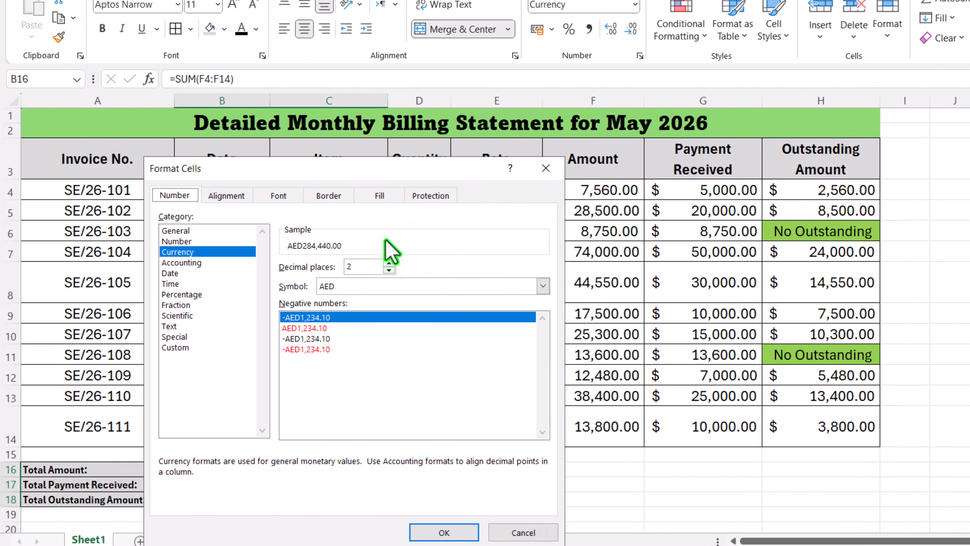
click(540, 283)
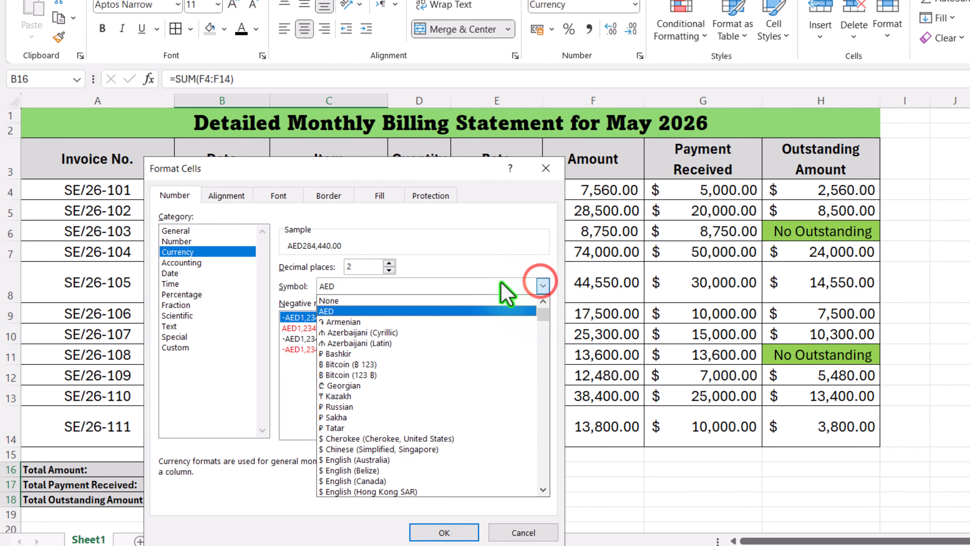
scroll(359, 363, down, 1)
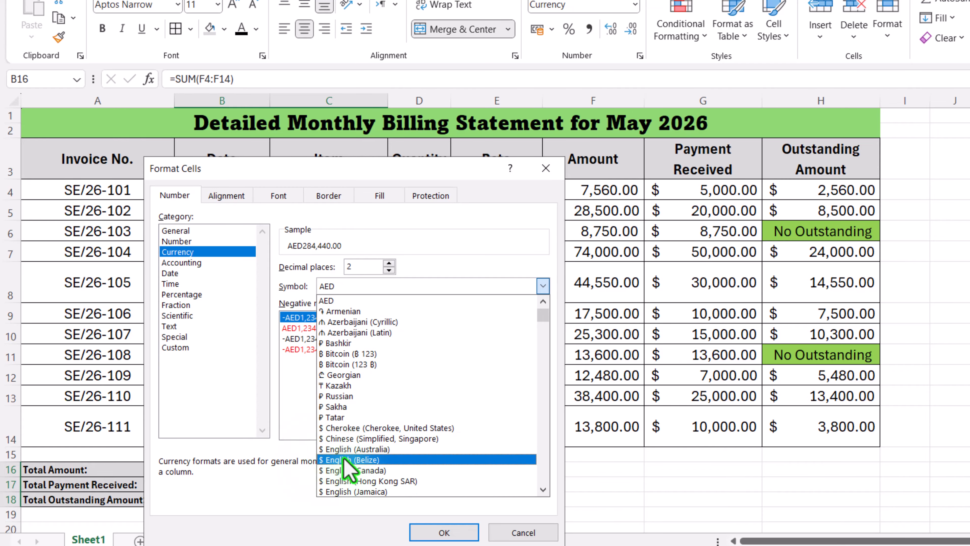
scroll(367, 474, down, 2)
scroll(415, 447, down, 3)
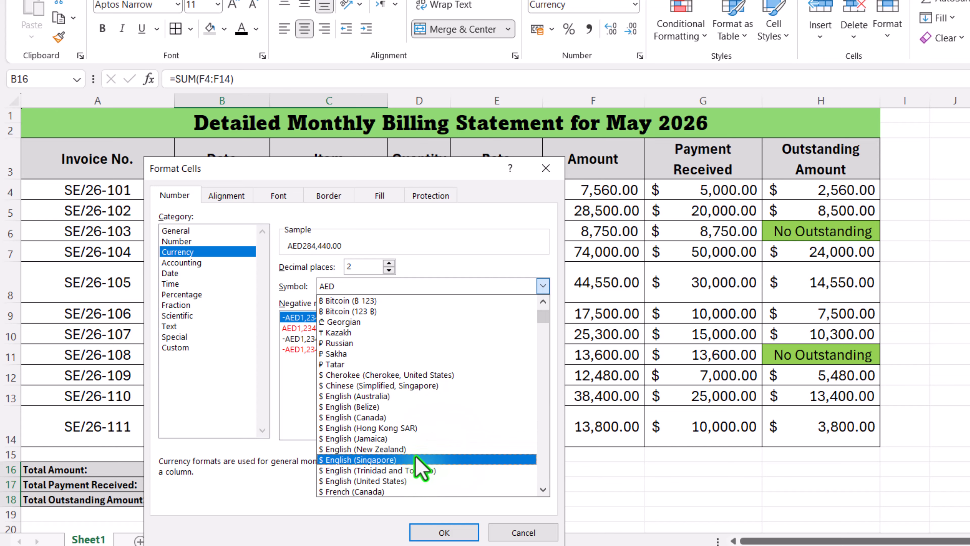
click(383, 481)
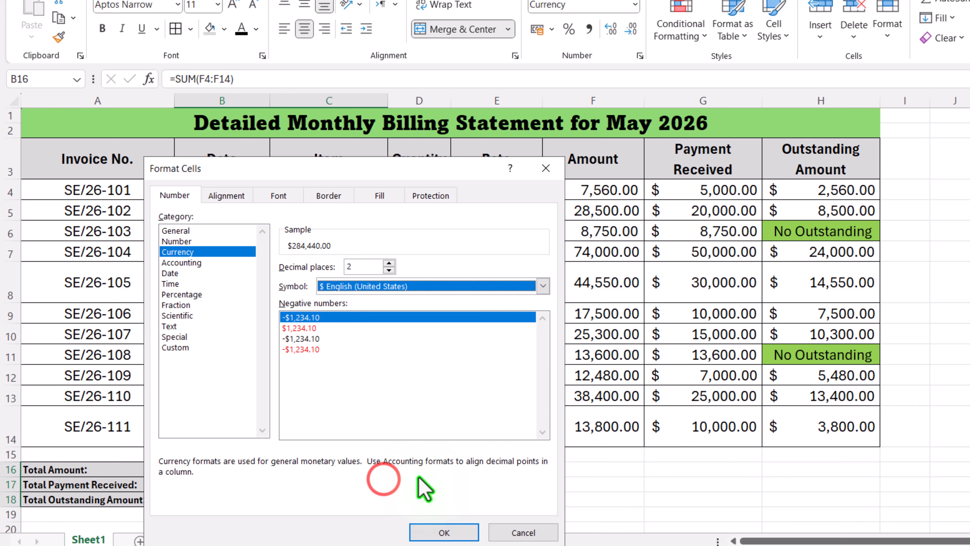
click(442, 531)
click(496, 509)
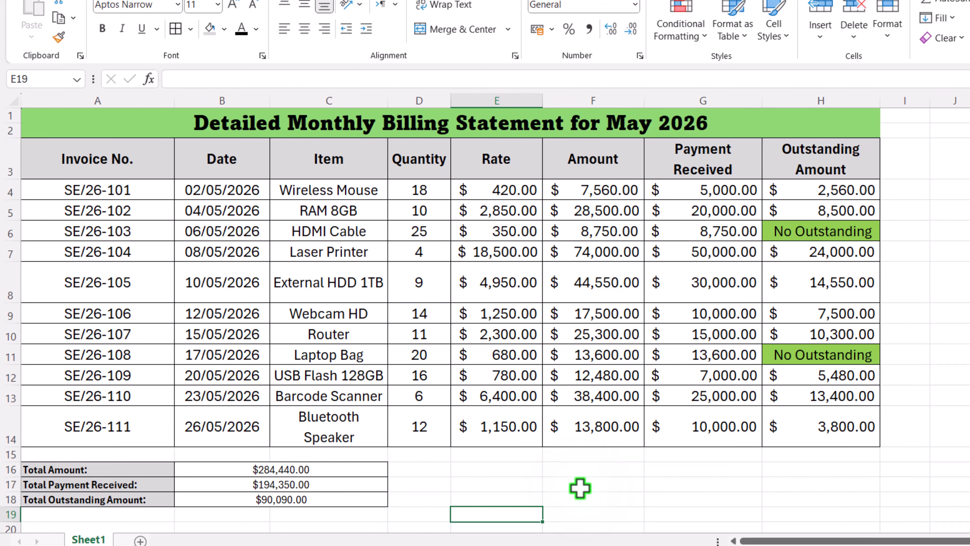
Format the Rate through Outstanding Amount values in E4:H14 as Currency with the $ English (United States) symbol
drag(479, 189, 817, 424)
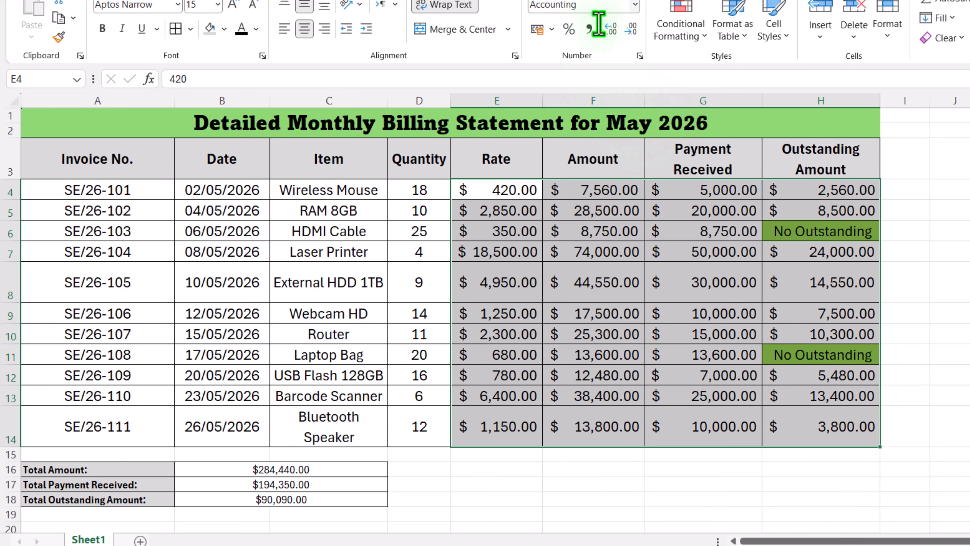
right_click(594, 237)
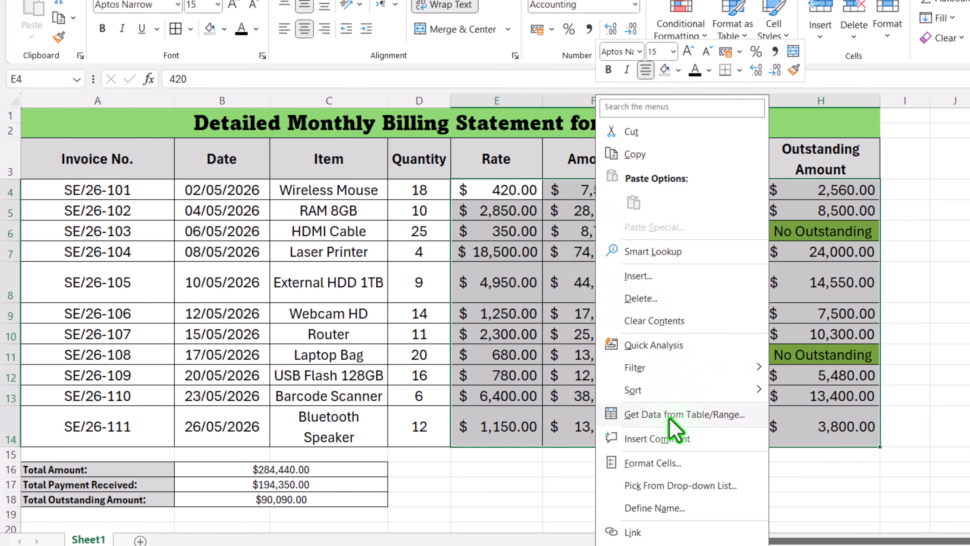
click(658, 462)
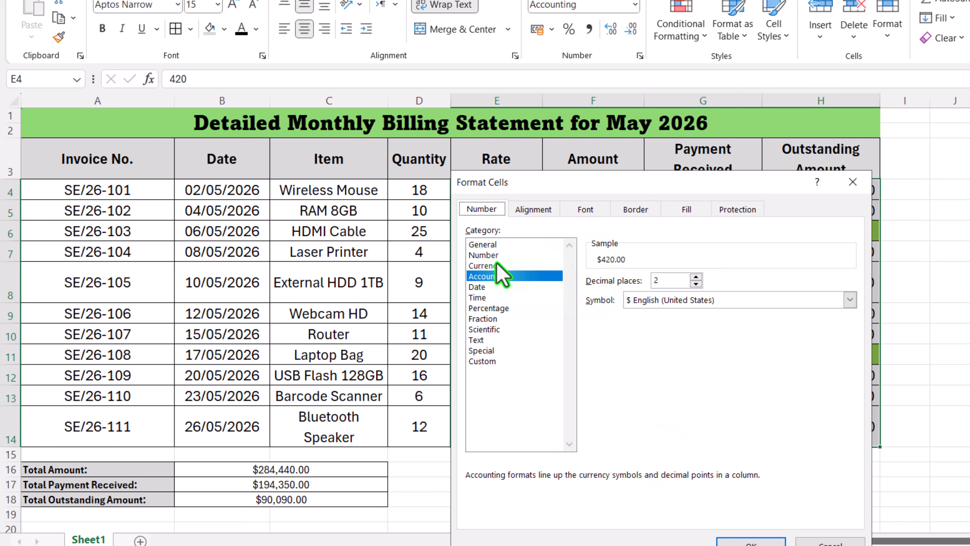
click(486, 266)
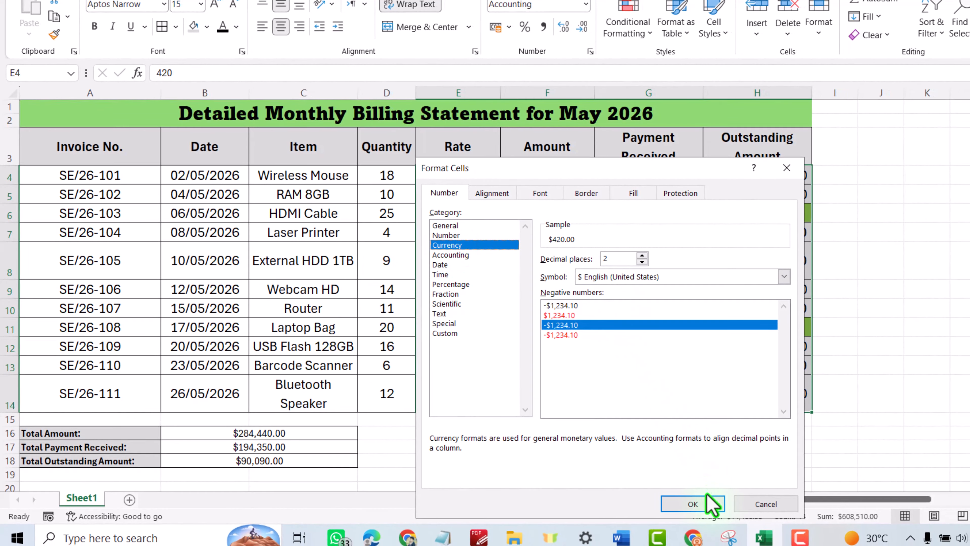
click(699, 502)
click(909, 325)
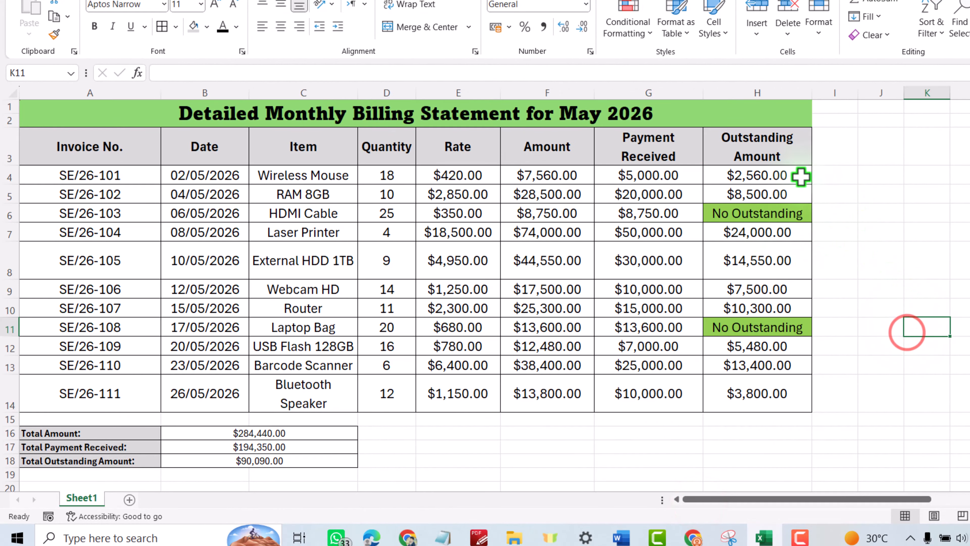